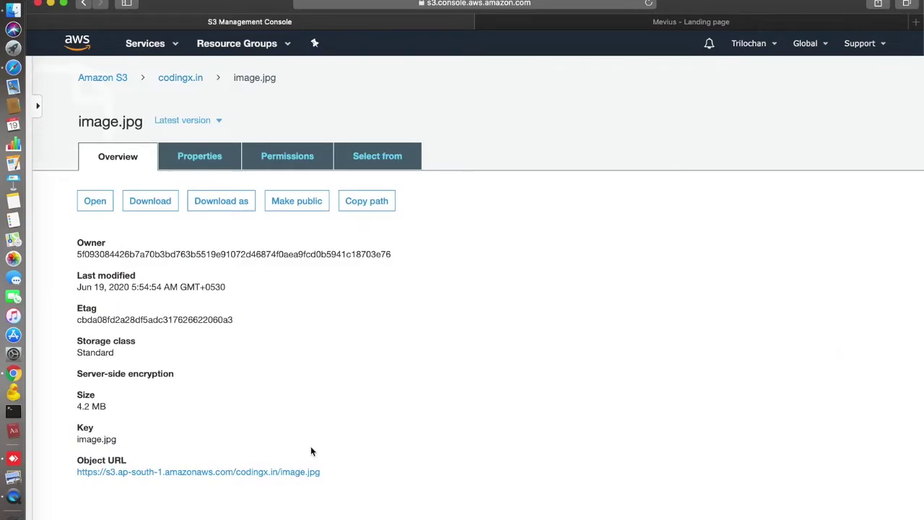
Step: Copy the object URL of image.jpg from its S3 overview and load the image in Google Chrome
drag(326, 472, 76, 479)
key(super+c)
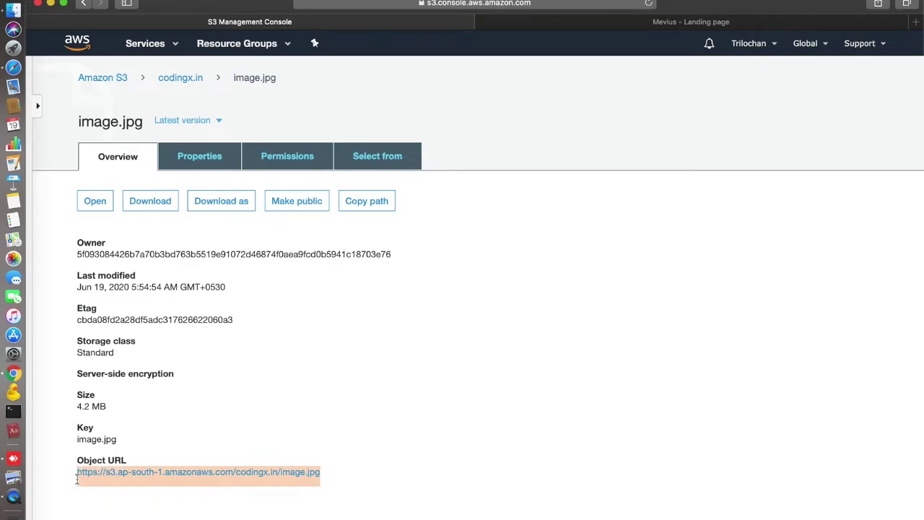
click(16, 378)
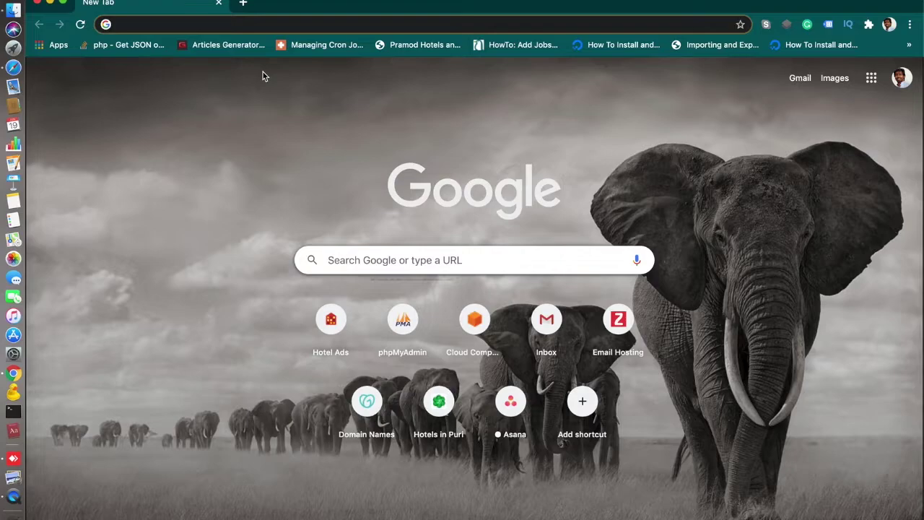
key(super+v)
key(Return)
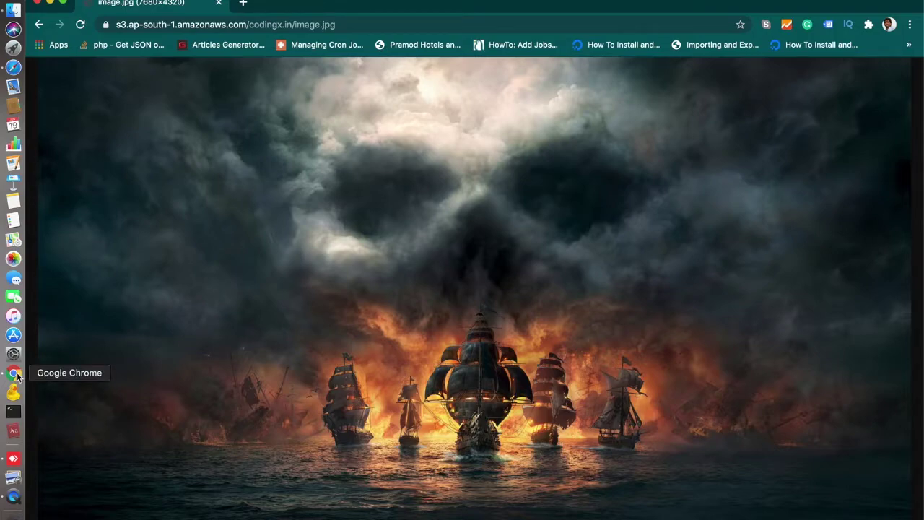
Step: Switch back to Safari, view the hosted Mevius landing page, and return to the S3 console
click(13, 66)
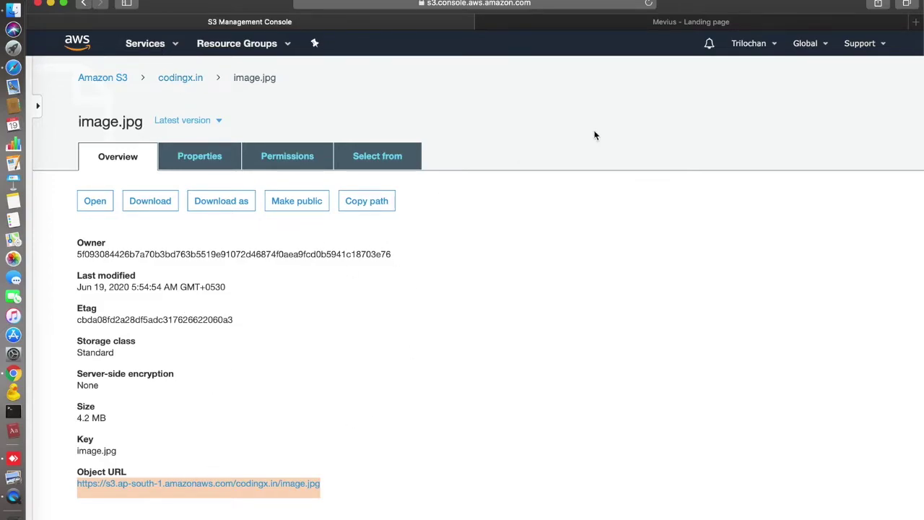
click(604, 27)
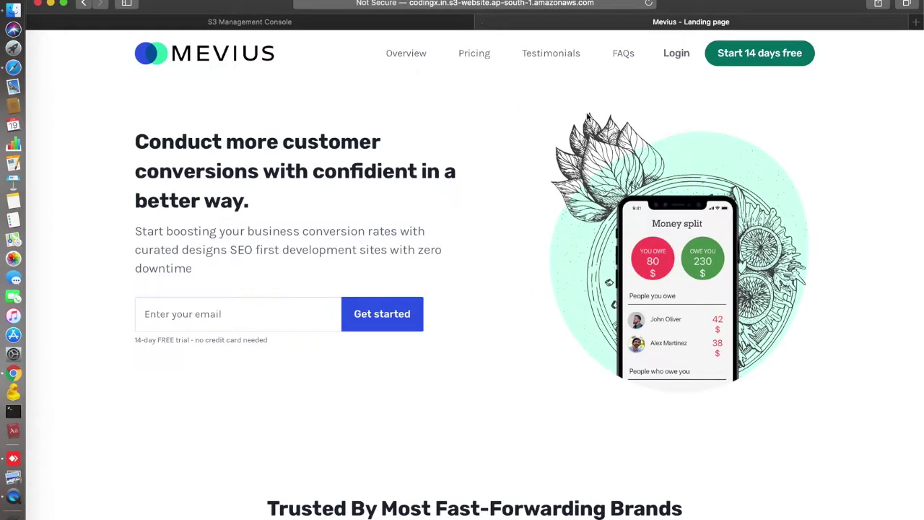
click(244, 25)
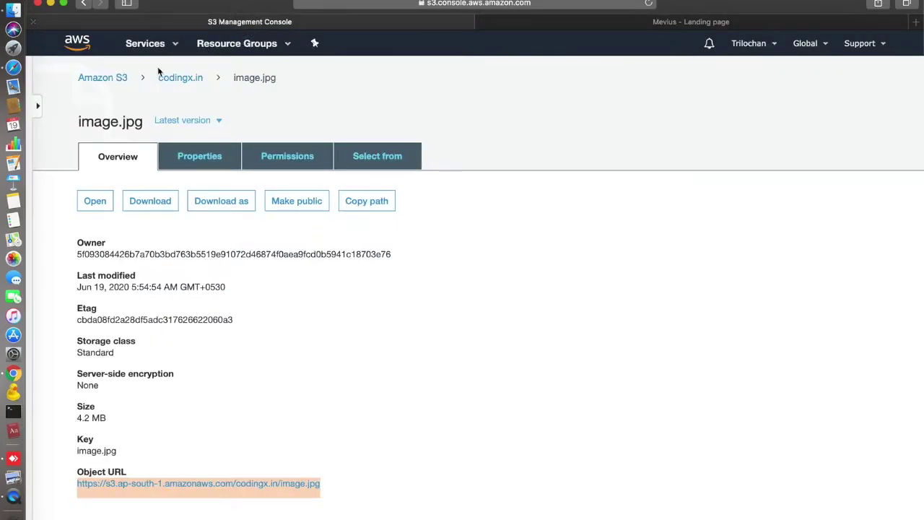
Step: Find the CloudFront service, start creating a web distribution and bring up its origin domain name suggestions
click(145, 46)
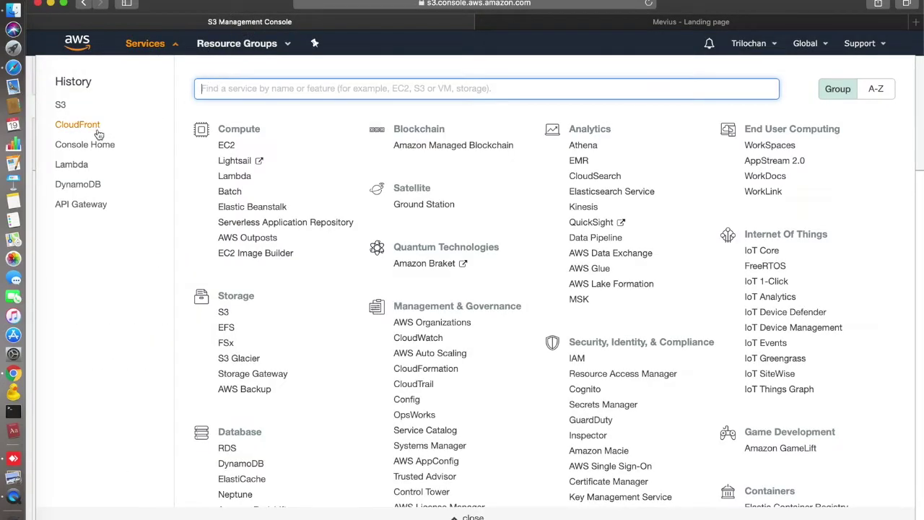
text(cloud)
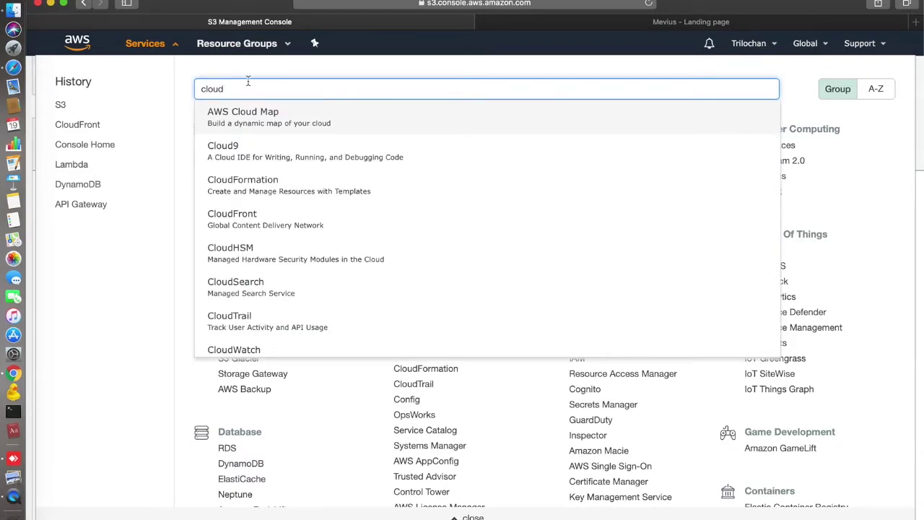
click(246, 219)
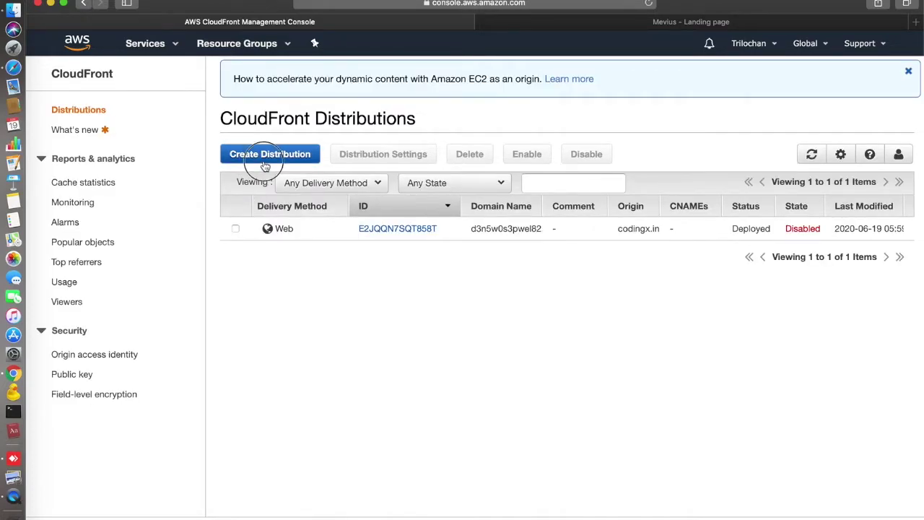
click(265, 159)
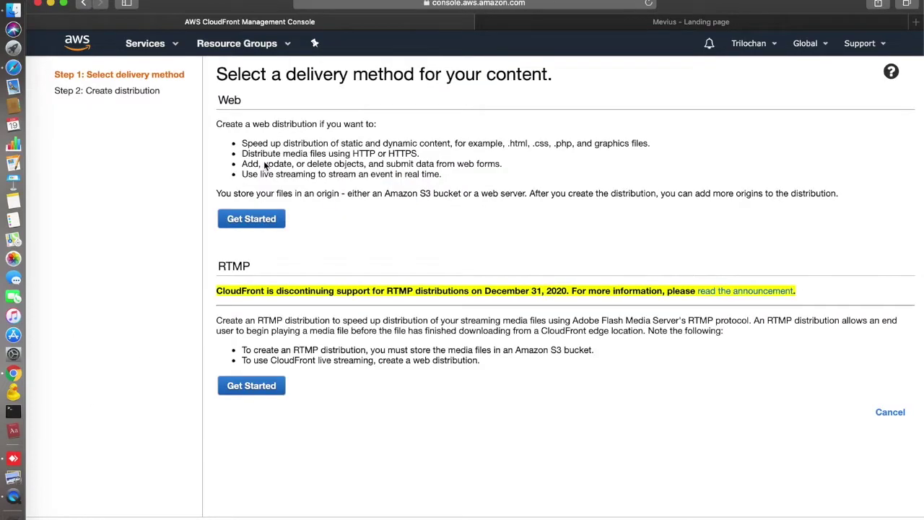
click(252, 219)
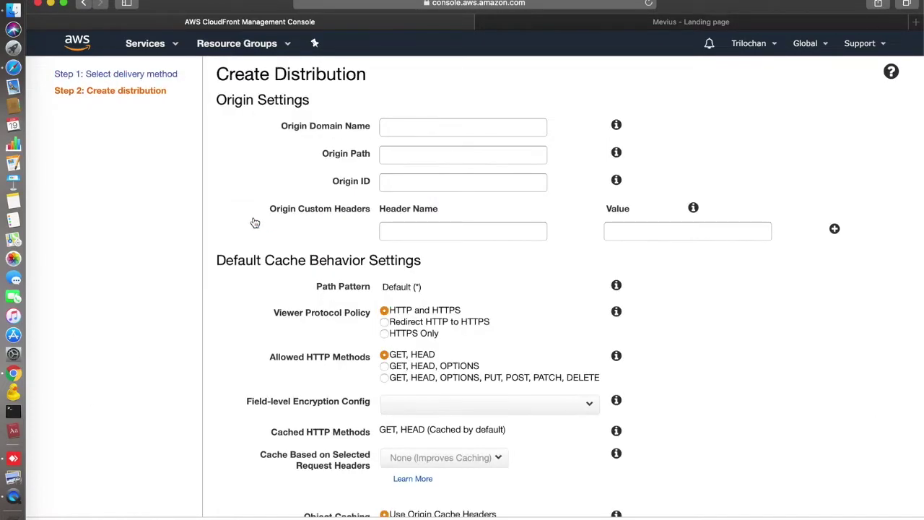
click(418, 127)
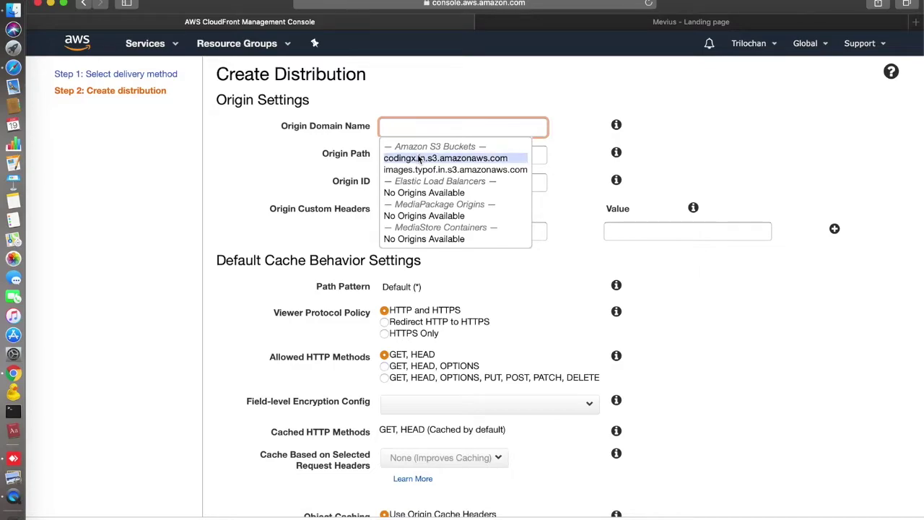
Step: Open the S3 console in a separate tab while keeping the distribution form open
click(157, 49)
right_click(64, 125)
click(91, 130)
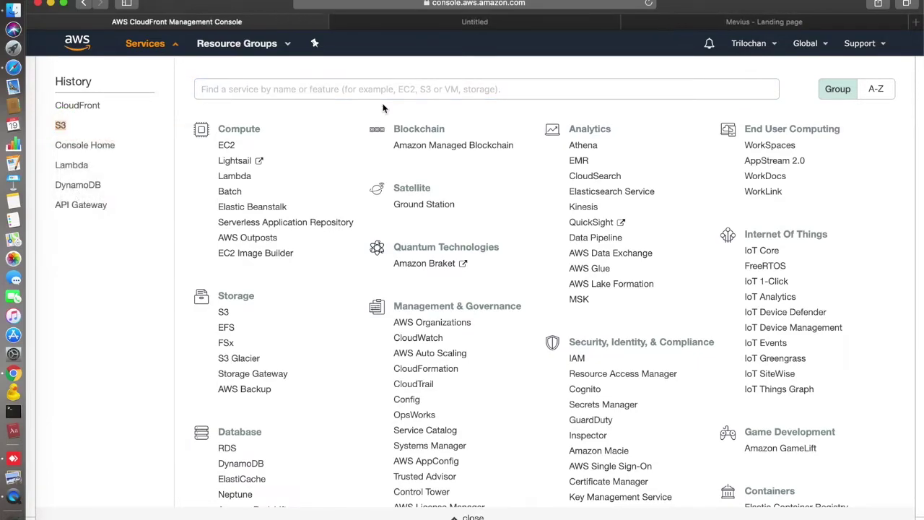
click(441, 25)
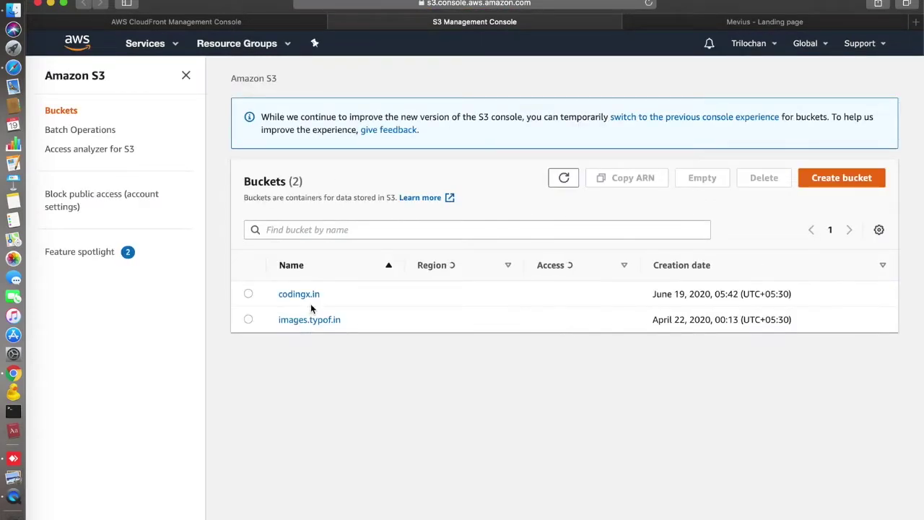
click(301, 295)
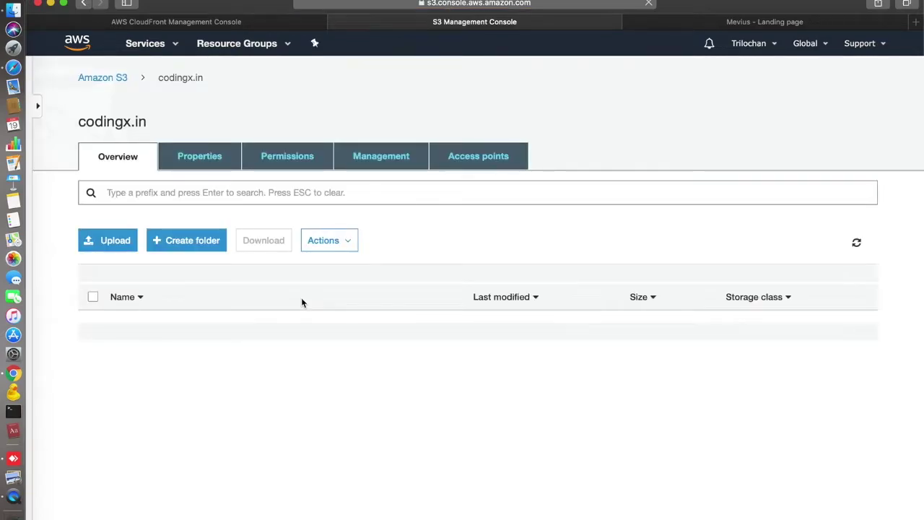
click(213, 159)
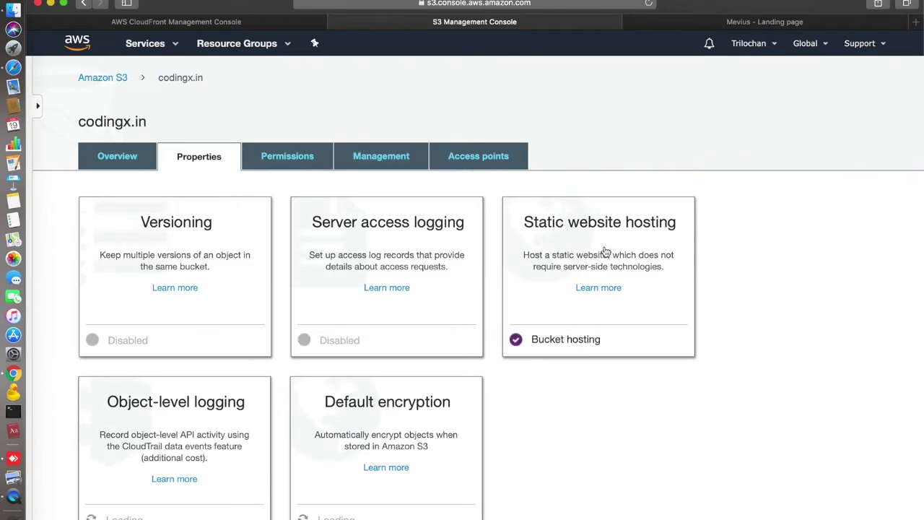
click(576, 236)
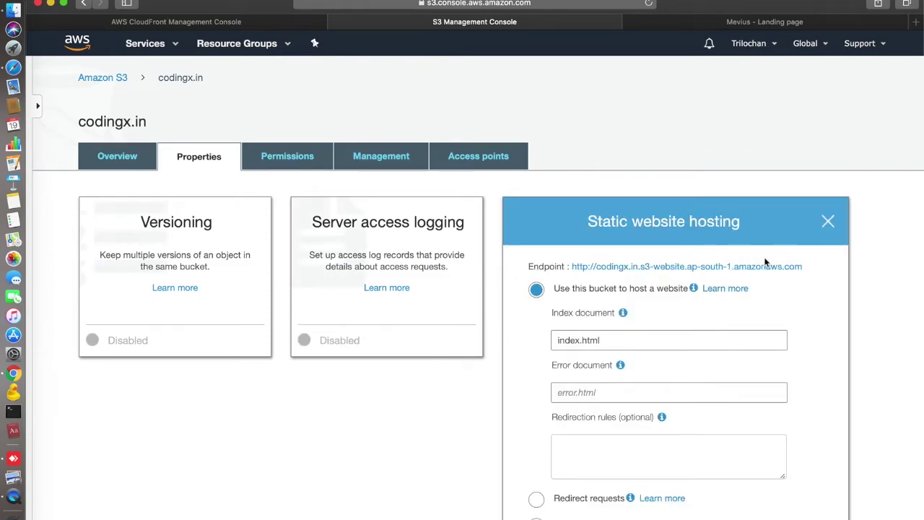
drag(812, 265, 596, 265)
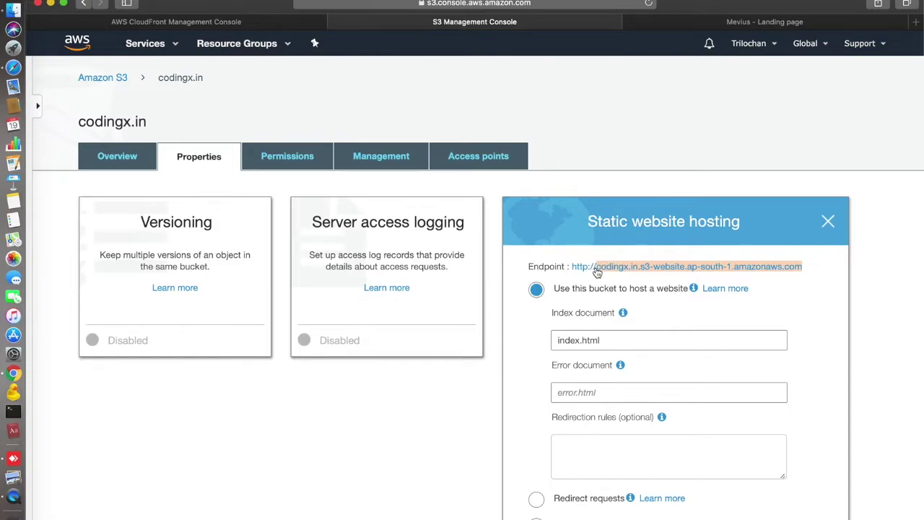
Step: Set the distribution's origin domain name to codingx.in.s3-website.ap-south-1.amazonaws.com
click(145, 24)
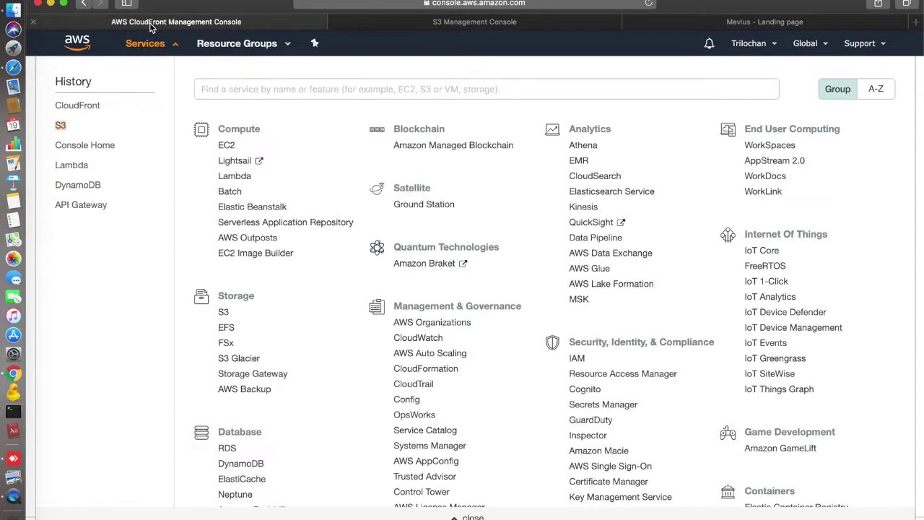
click(154, 44)
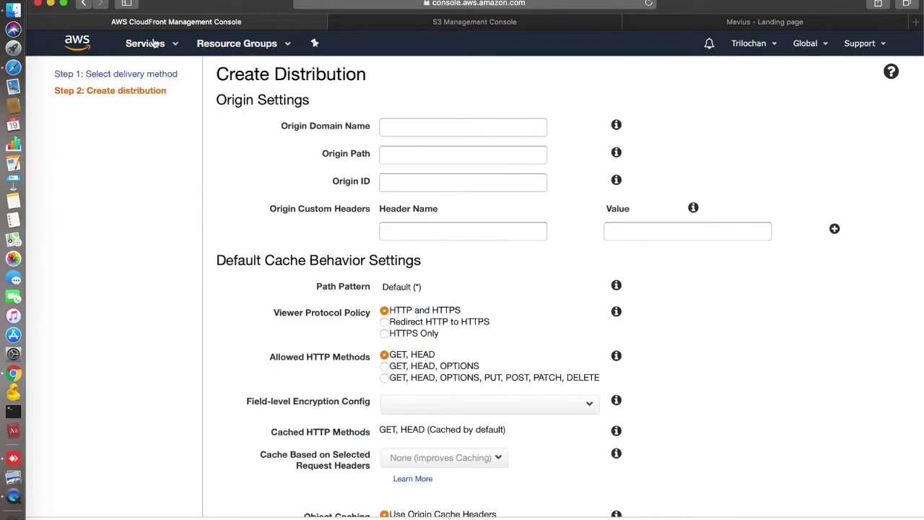
click(402, 123)
key(super+v)
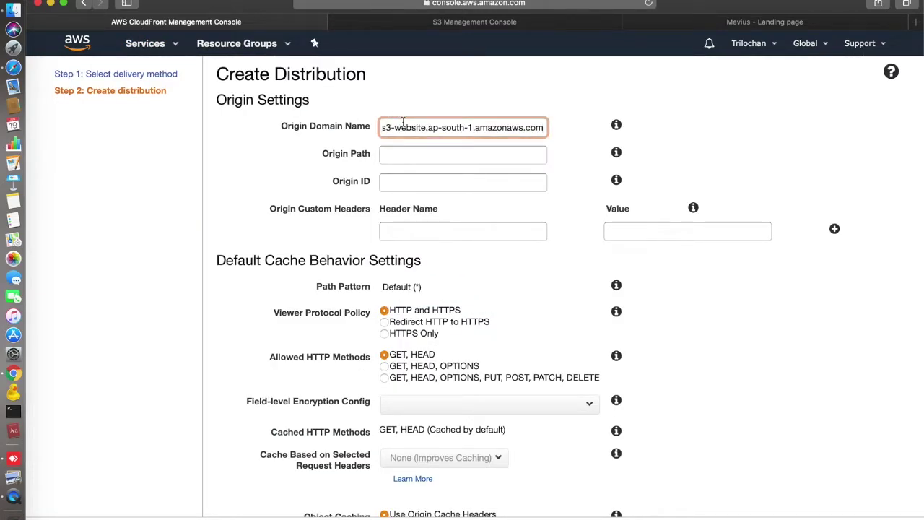
click(418, 156)
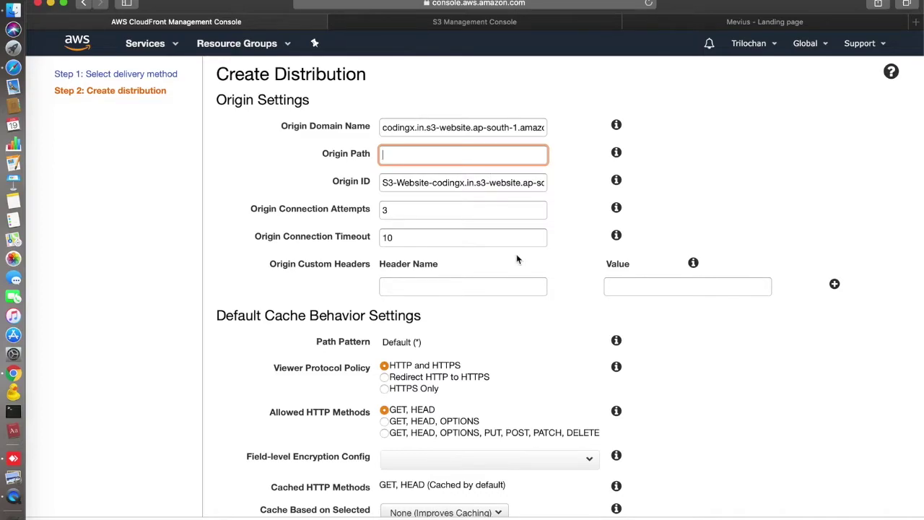
Step: Set the viewer protocol policy in the default cache behavior to Redirect HTTP to HTTPS
scroll(517, 259, down, 10)
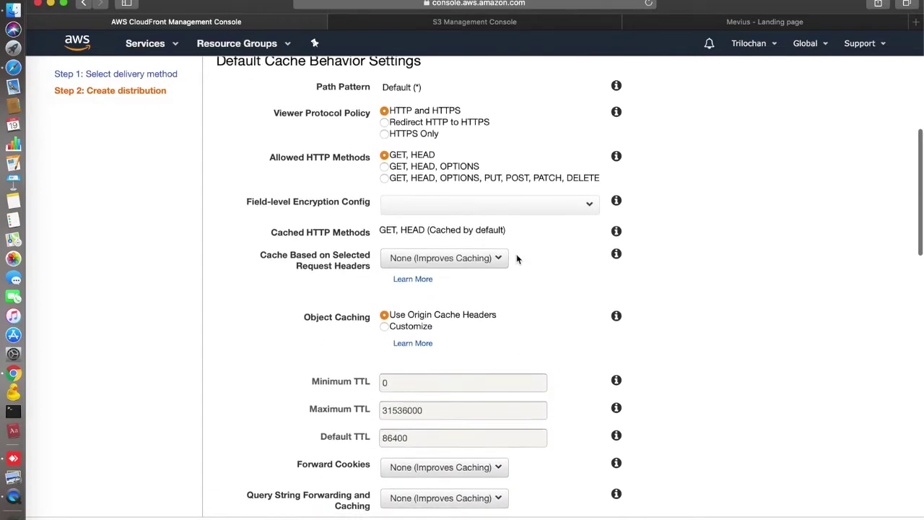
scroll(516, 259, up, 2)
scroll(516, 256, up, 2)
click(385, 231)
scroll(458, 241, up, 5)
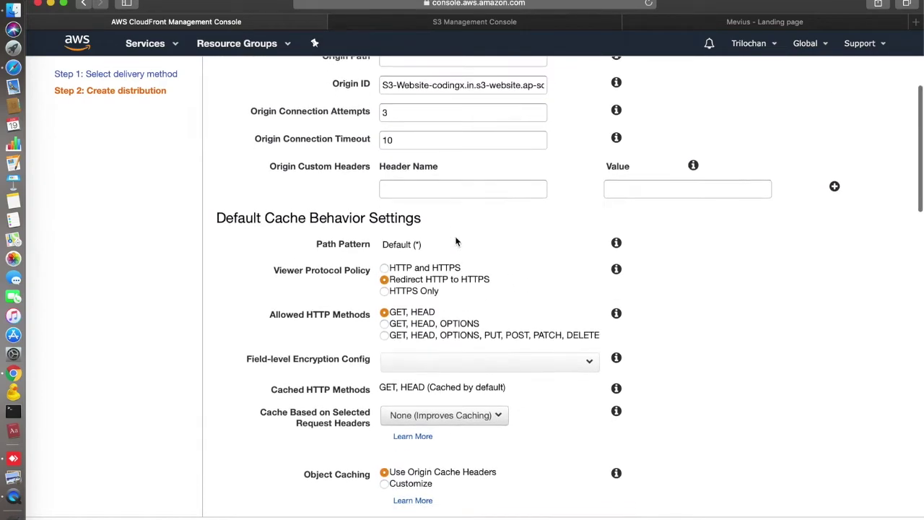
Step: Review the remaining distribution settings, keep their defaults, and create the distribution
scroll(455, 237, down, 6)
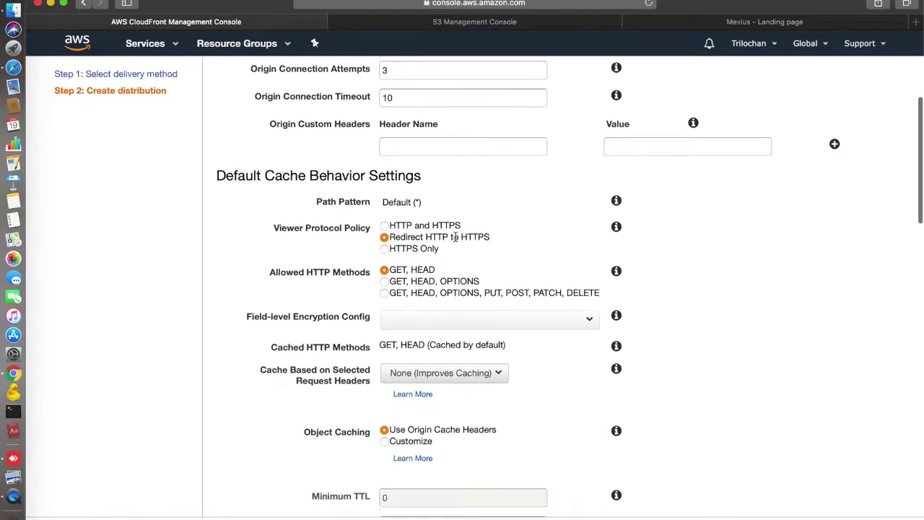
scroll(456, 241, down, 2)
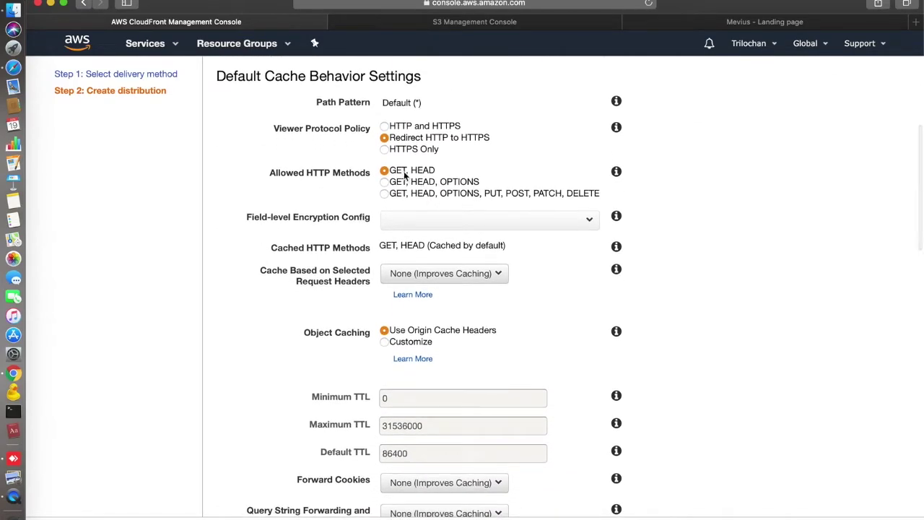
scroll(541, 322, down, 15)
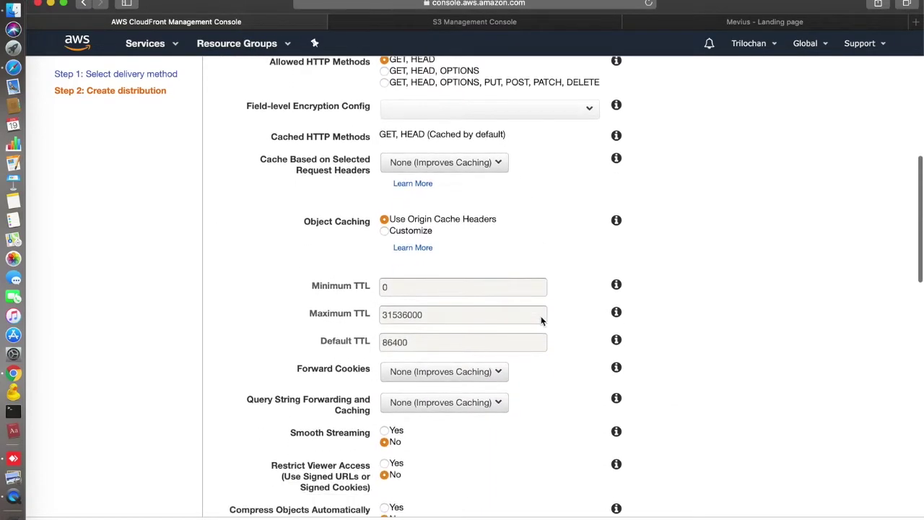
scroll(542, 321, down, 11)
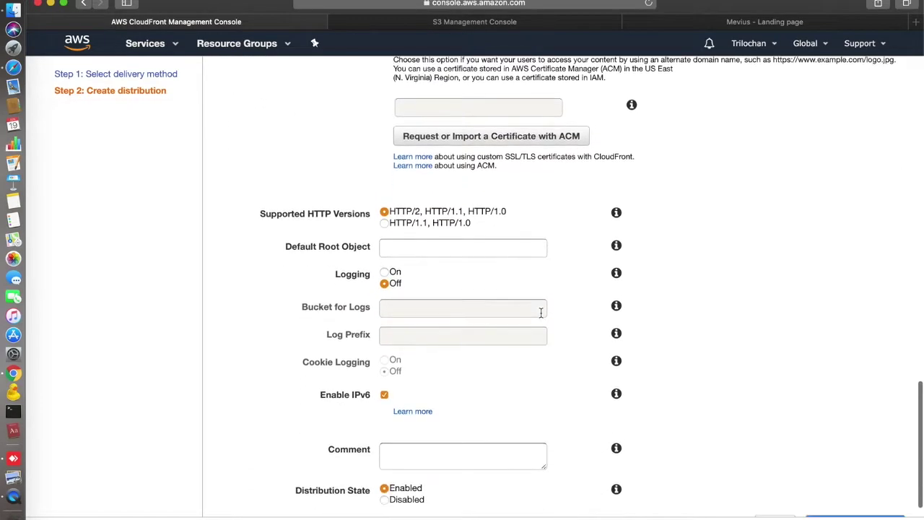
click(840, 498)
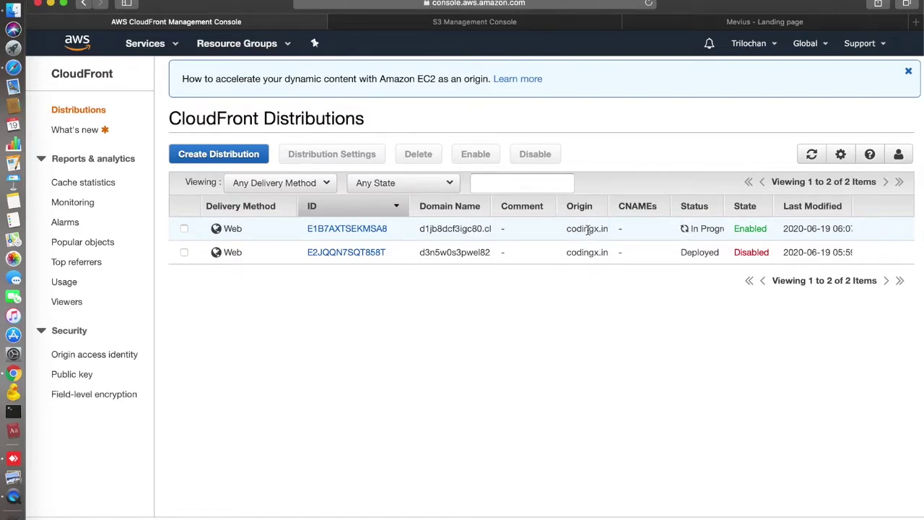
Step: Check the new codingx.in distribution's deployment status and open its general details
click(685, 229)
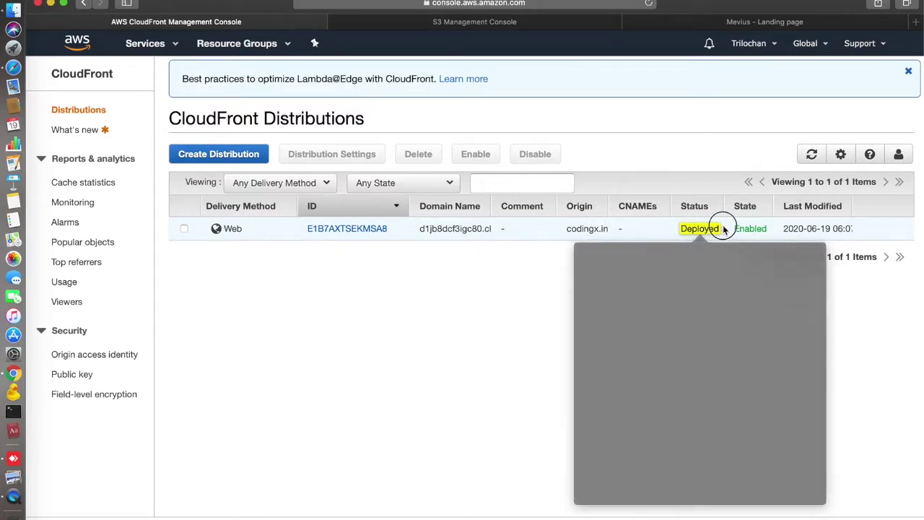
click(537, 297)
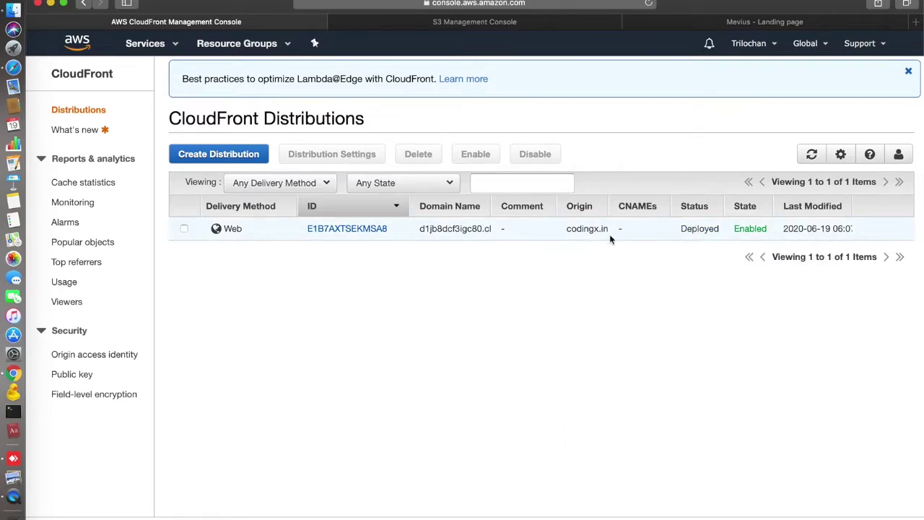
click(335, 229)
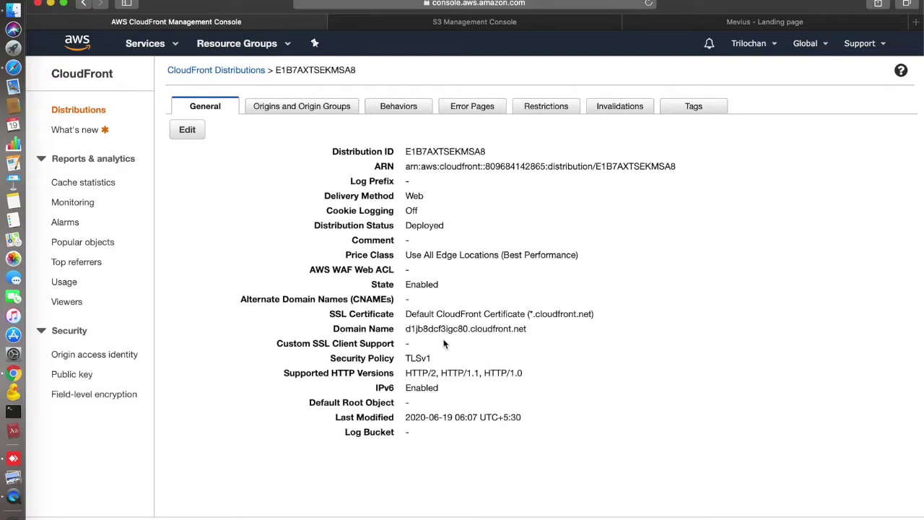
Step: Copy the distribution's CloudFront domain name from its general details
drag(406, 329, 525, 328)
click(526, 329)
double_click(518, 328)
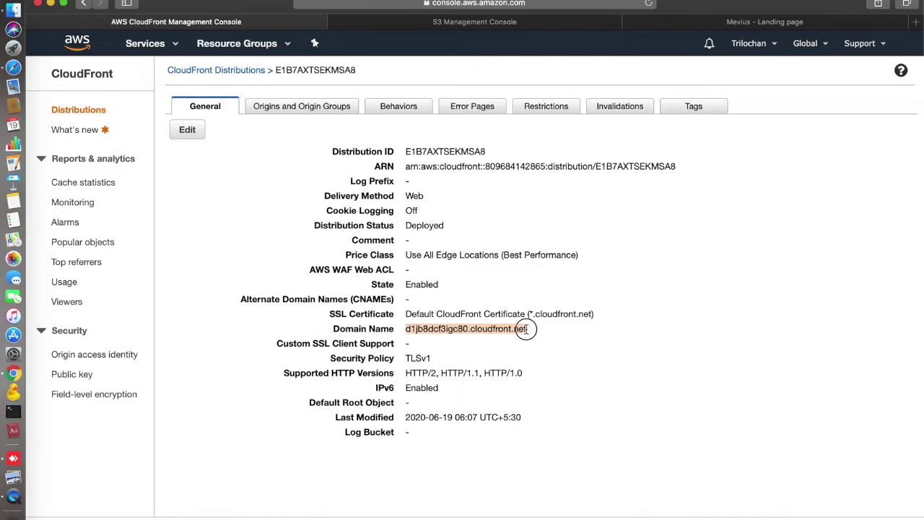
click(408, 329)
drag(407, 329, 529, 328)
key(super+c)
Step: Switch to Chrome, load image.jpg from d1jb8dcf3igc80.cloudfront.net instead of the S3 address, and reload it to test delivery
click(13, 373)
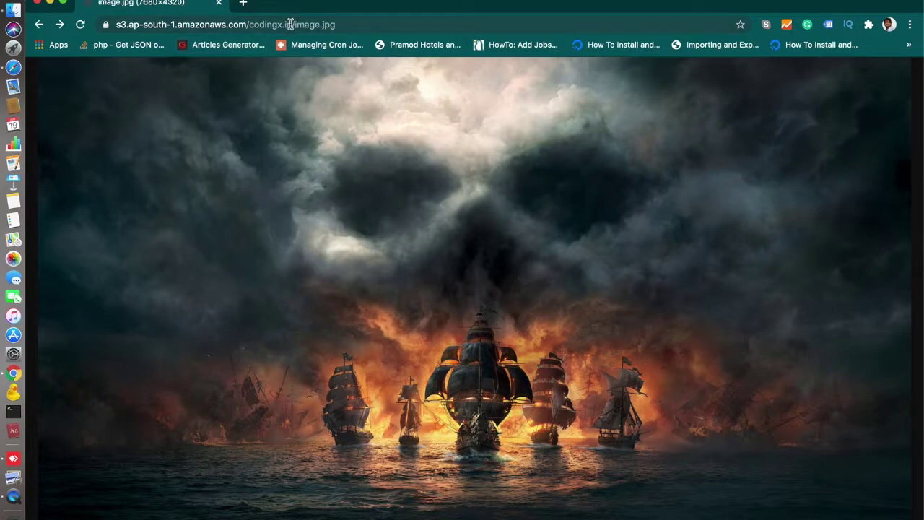
drag(291, 24, 113, 39)
key(super+v)
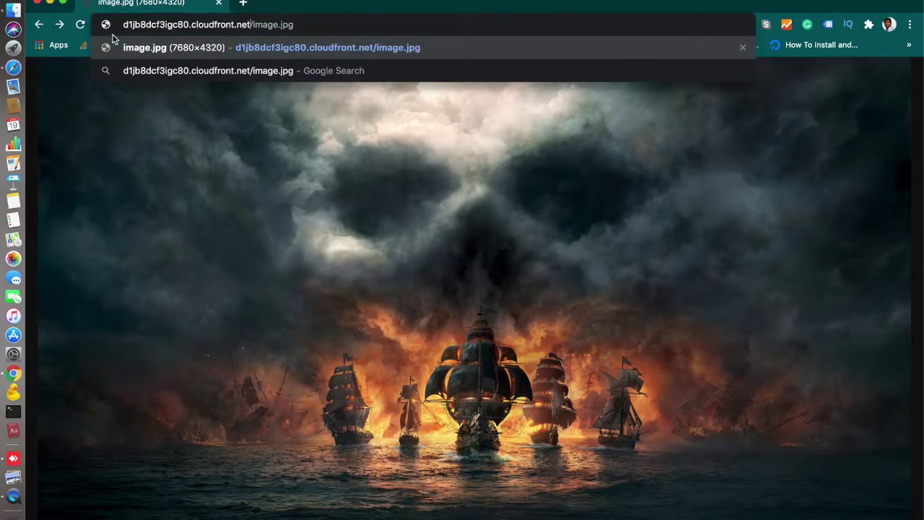
key(Return)
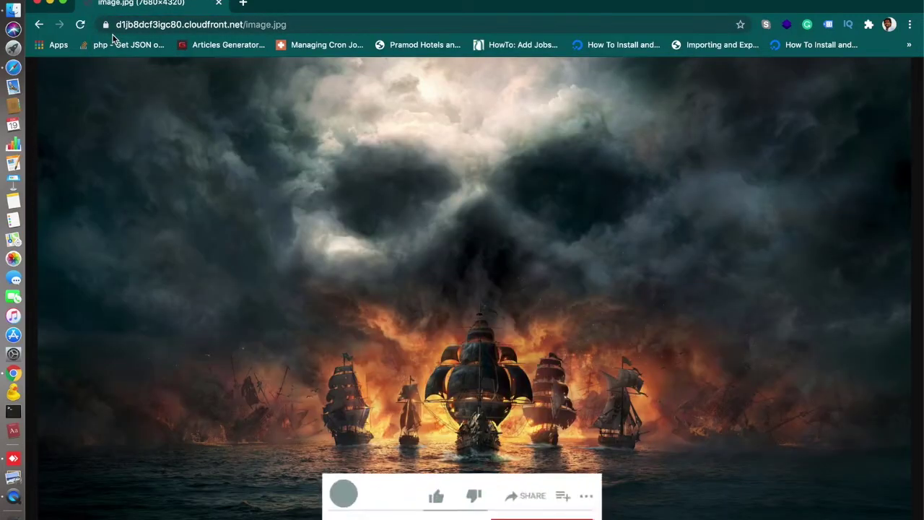
click(81, 26)
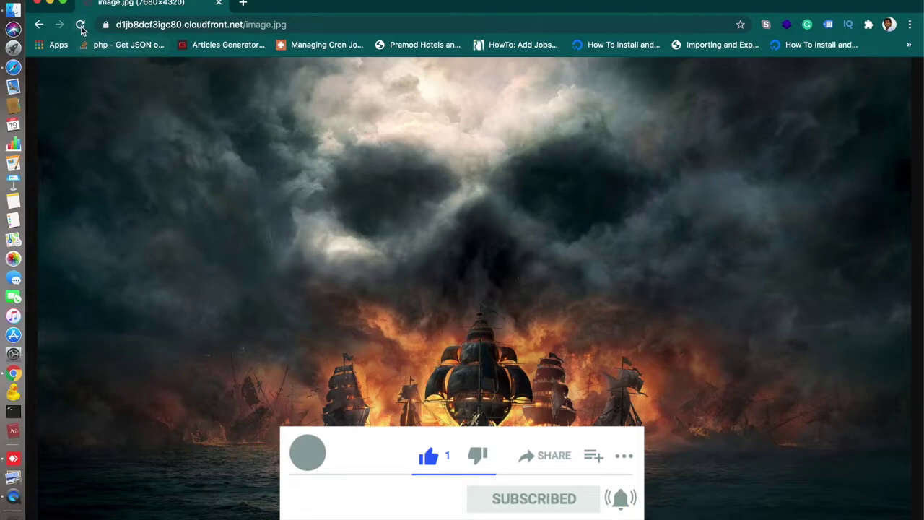
click(81, 25)
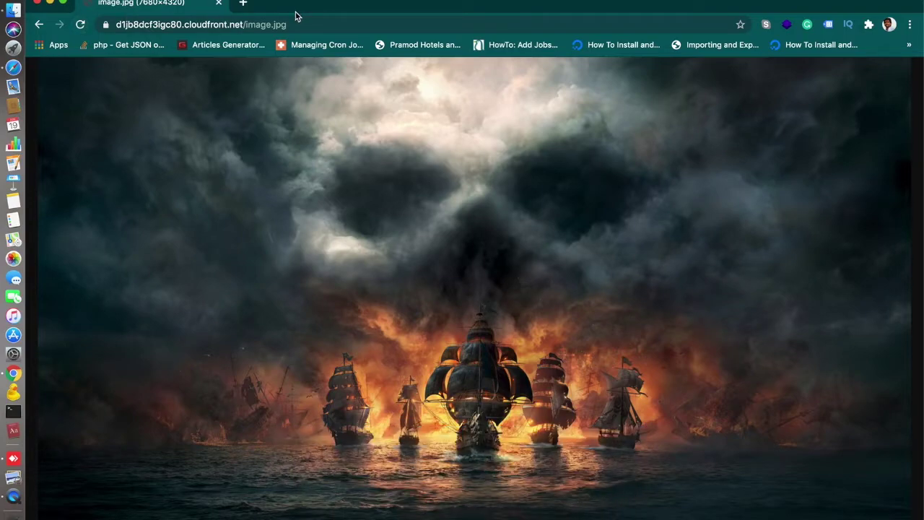
click(248, 25)
drag(285, 24, 336, 25)
key(BackSpace)
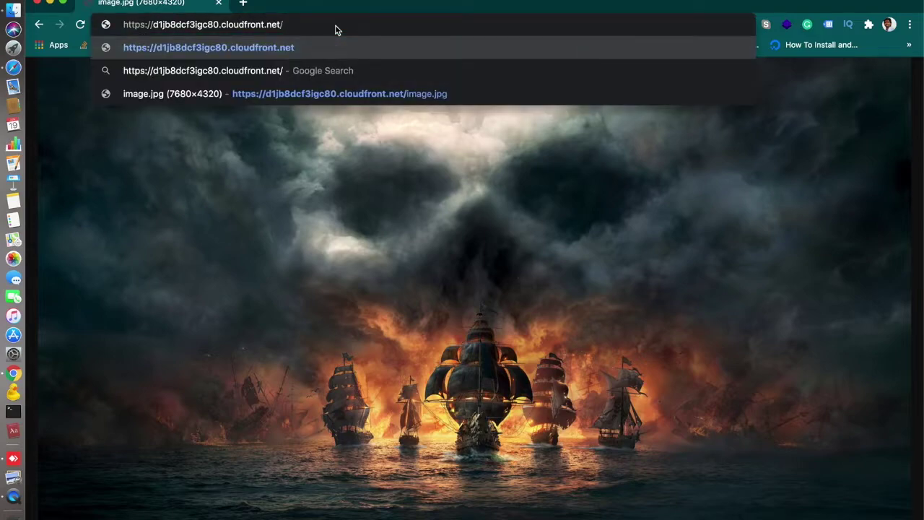
key(Return)
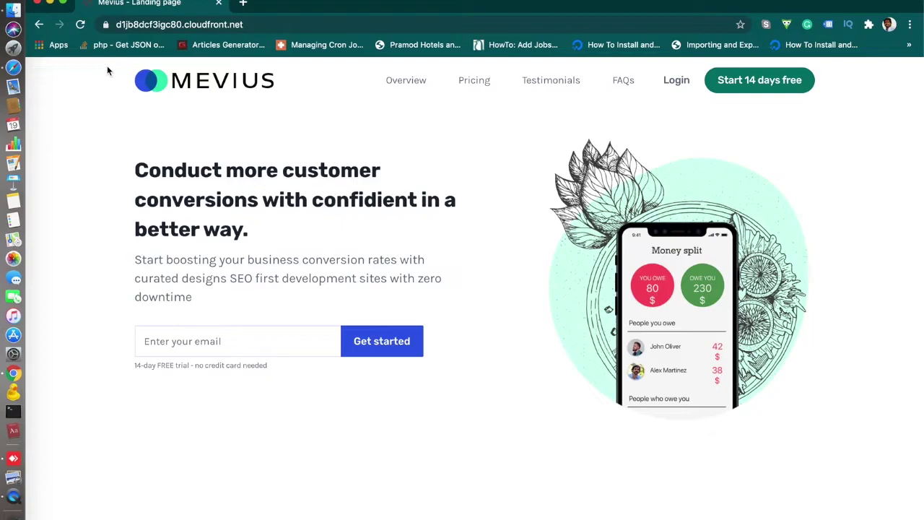
click(81, 25)
click(80, 25)
click(80, 24)
click(80, 24)
click(81, 25)
click(220, 26)
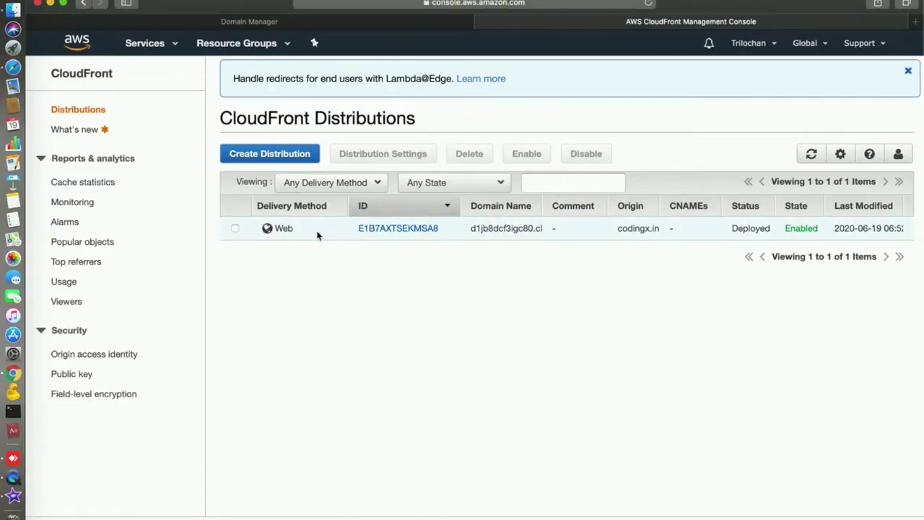
click(382, 228)
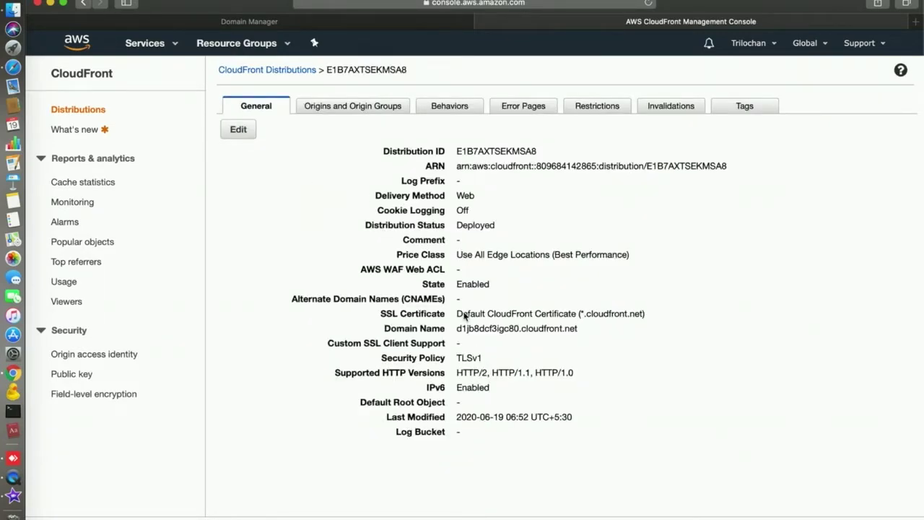
click(241, 131)
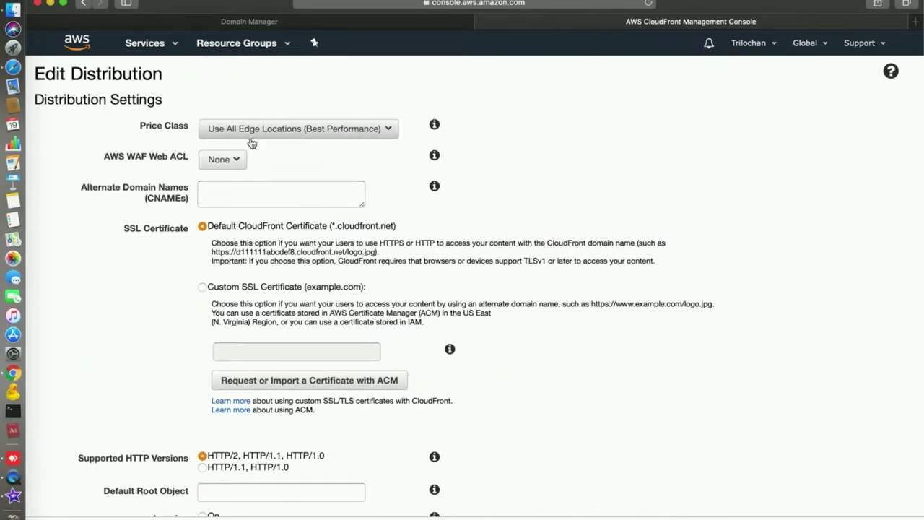
click(221, 193)
text(codingx)
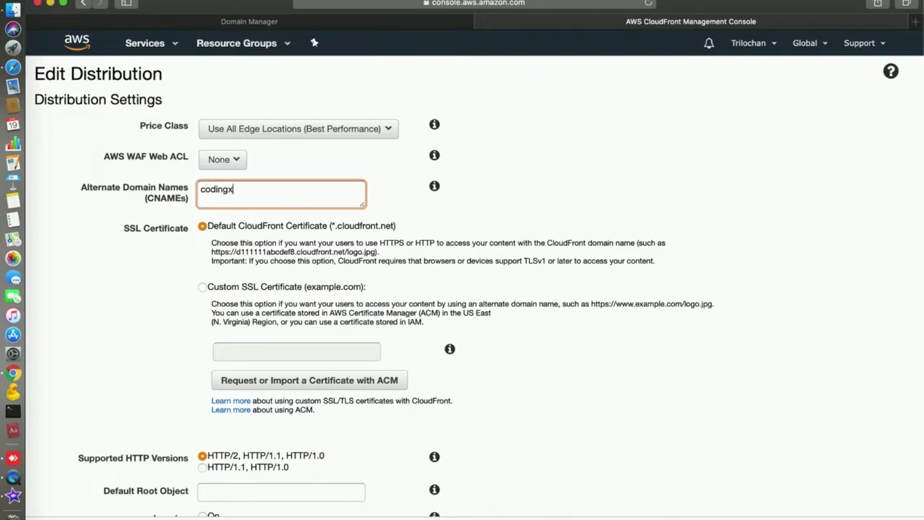
text(.in)
click(435, 187)
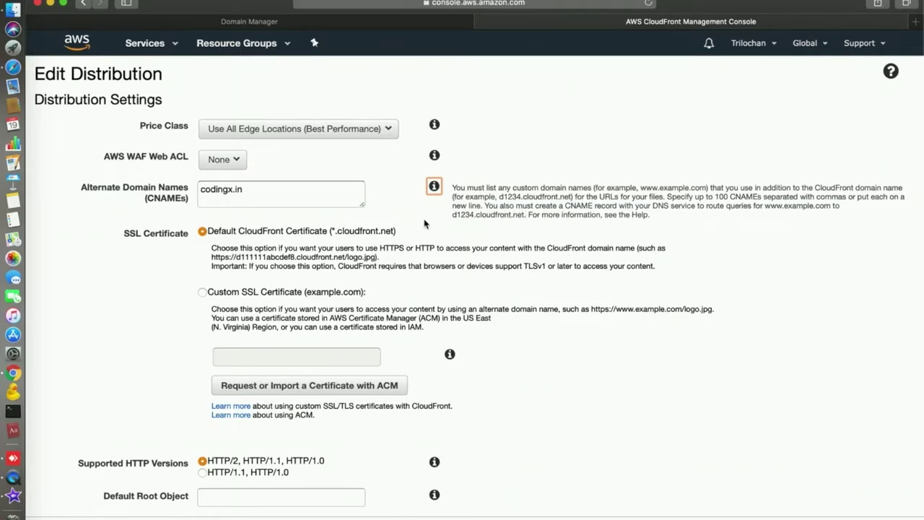
click(253, 192)
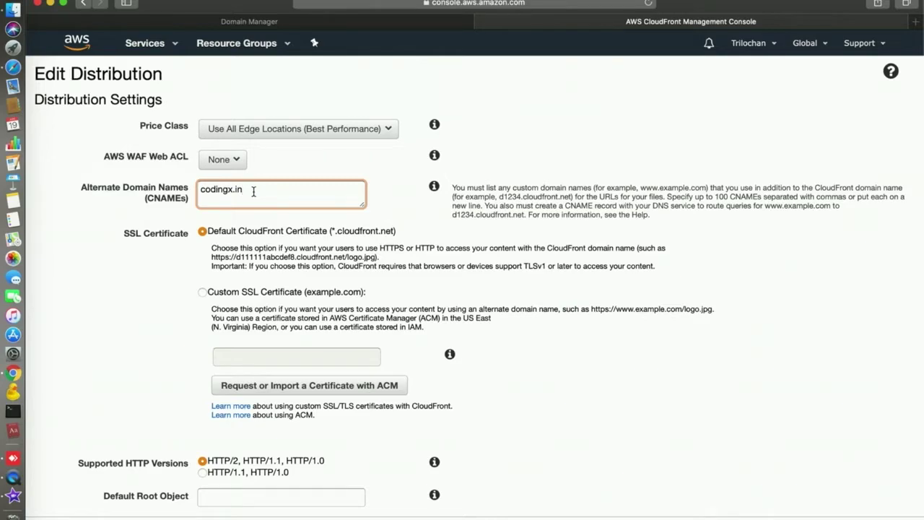
key(Return)
text(www.codingx.in)
Step: Assign the codingx.in custom SSL certificate to the distribution, keep the remaining settings, and save the changes
click(202, 292)
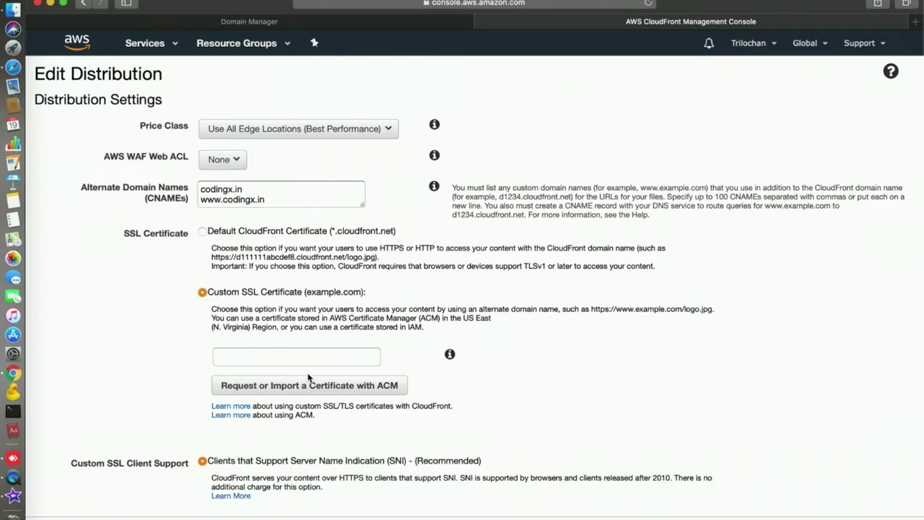
click(290, 357)
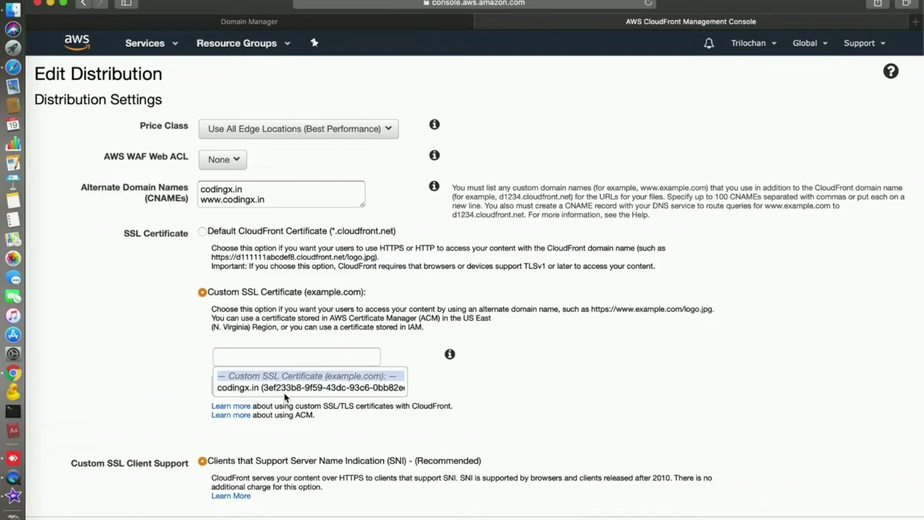
click(282, 390)
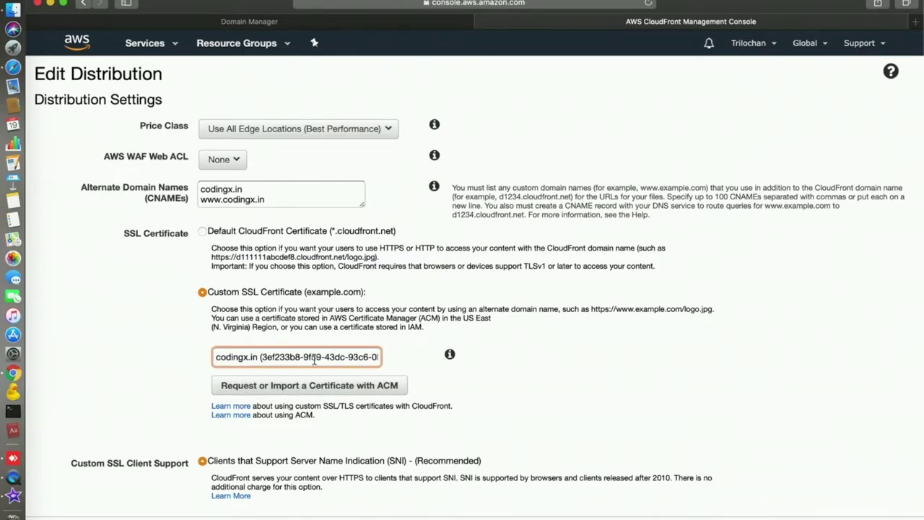
scroll(313, 361, down, 5)
scroll(314, 359, up, 5)
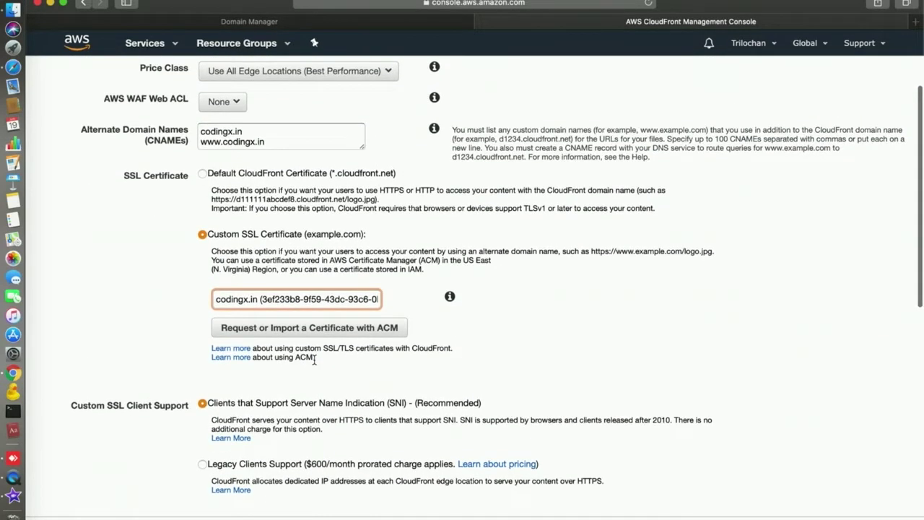
scroll(313, 358, down, 8)
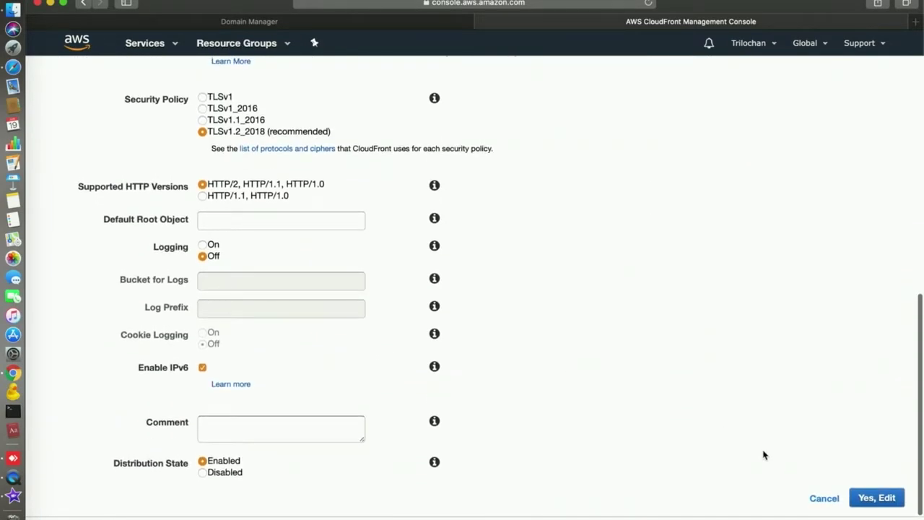
click(878, 498)
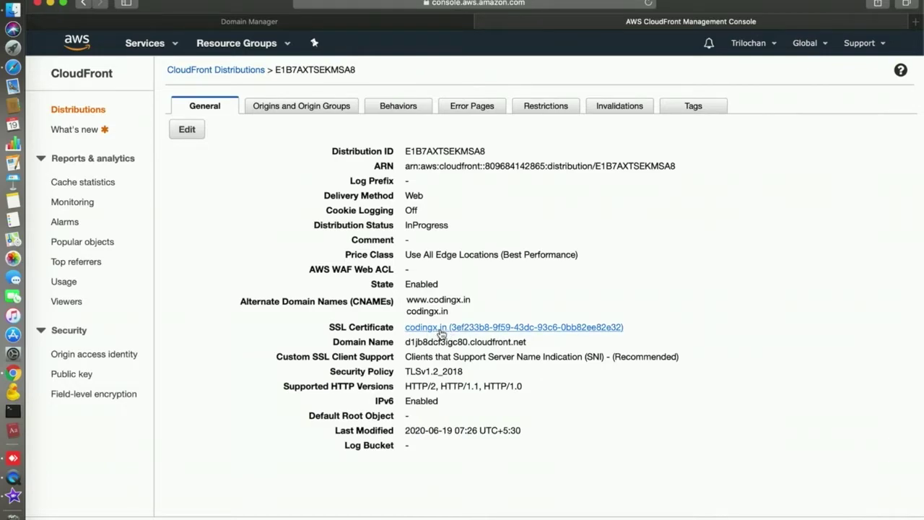
Step: Copy the distribution's cloudfront.net domain name from the updated general details
mouse_move(534, 343)
mouse_down()
mouse_move(433, 342)
mouse_move(526, 342)
mouse_up()
key(super+c)
click(441, 341)
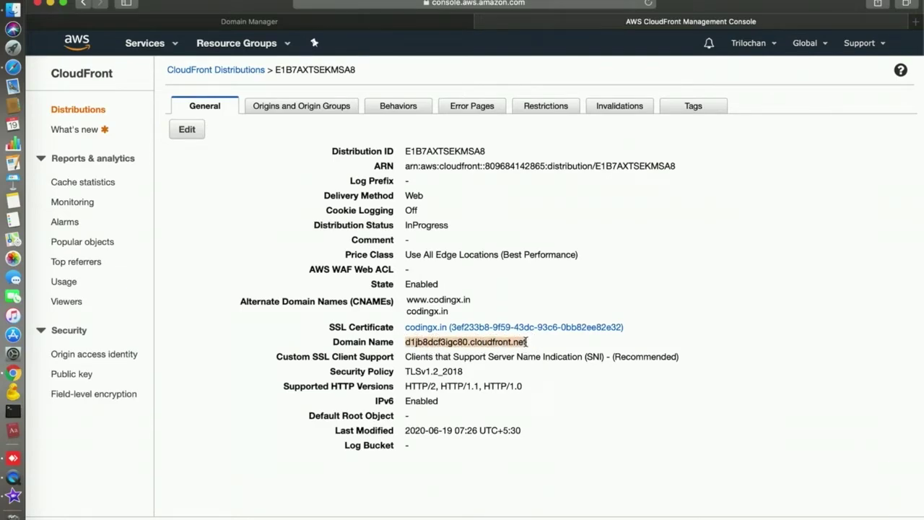
Step: Go to Route 53 and open the record sets of the codingx.in hosted zone
click(153, 48)
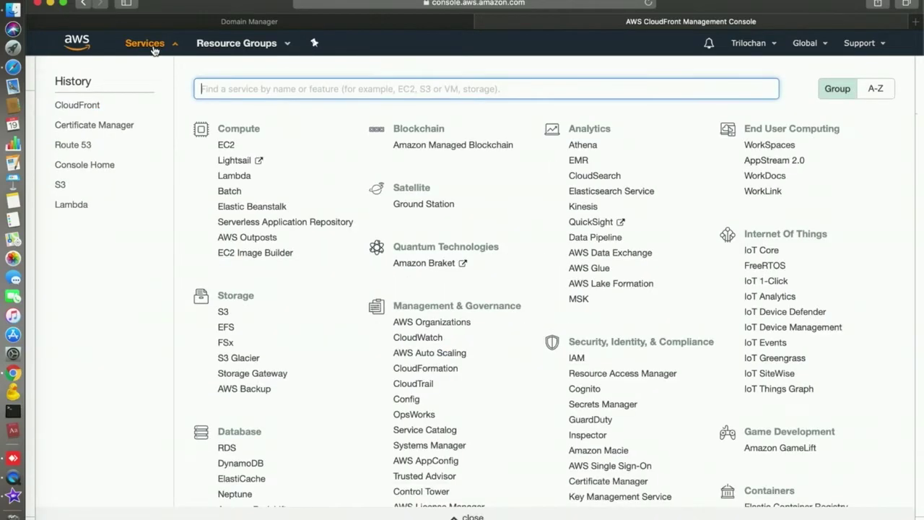
click(86, 146)
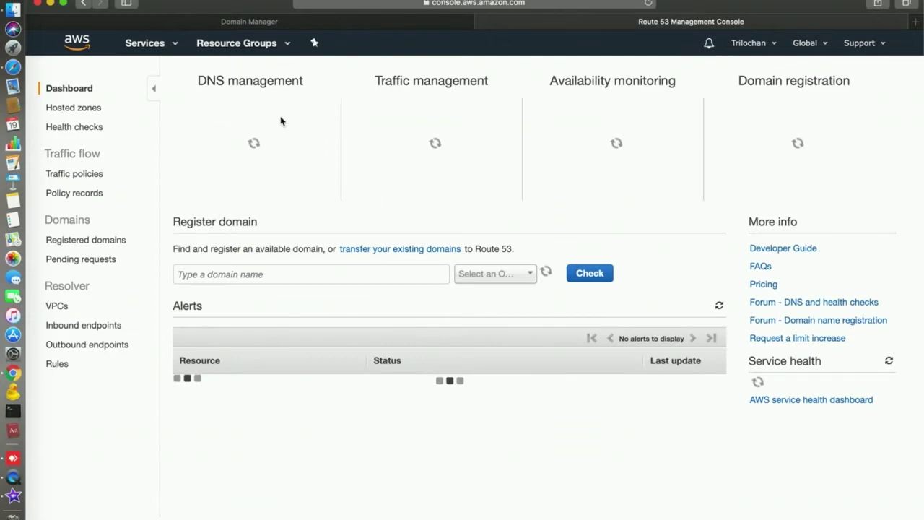
click(249, 153)
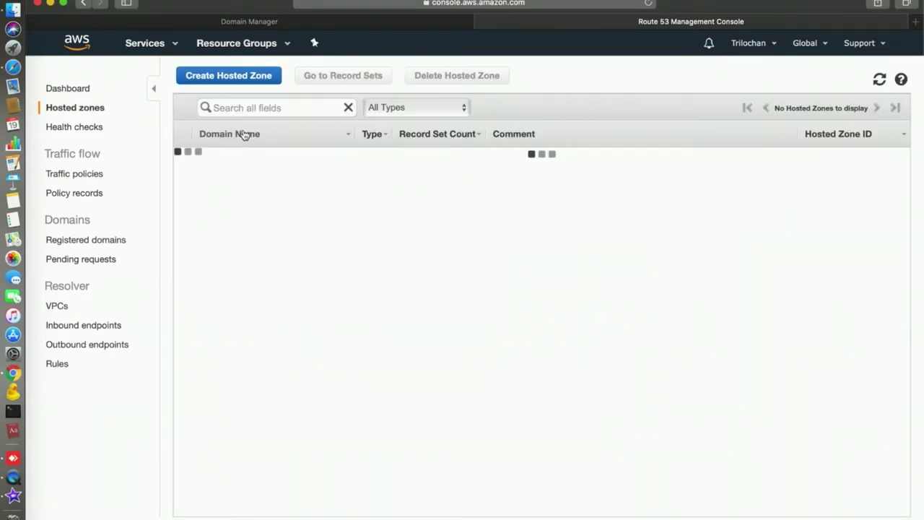
click(224, 182)
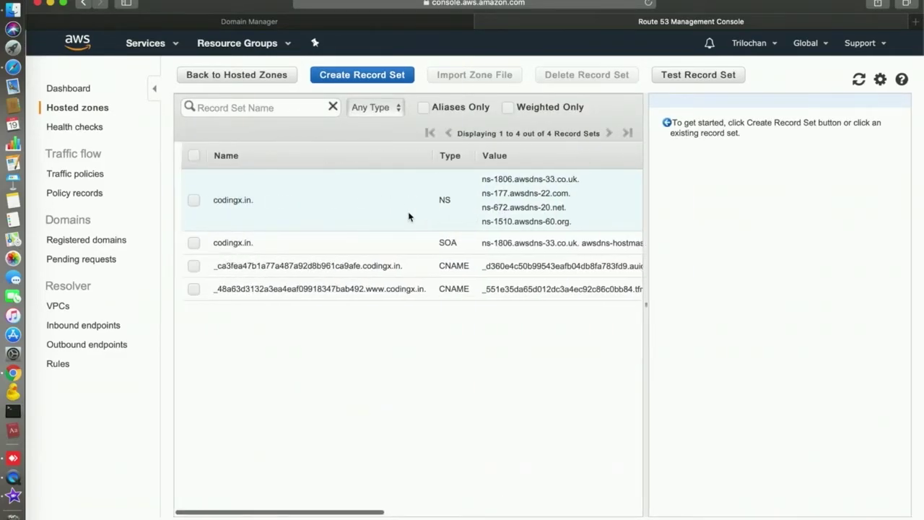
Step: Create an A – IPv4 alias record for the root of codingx.in targeting the CloudFront distribution d1jb8dcf3igc80.cloudfront.net
click(377, 74)
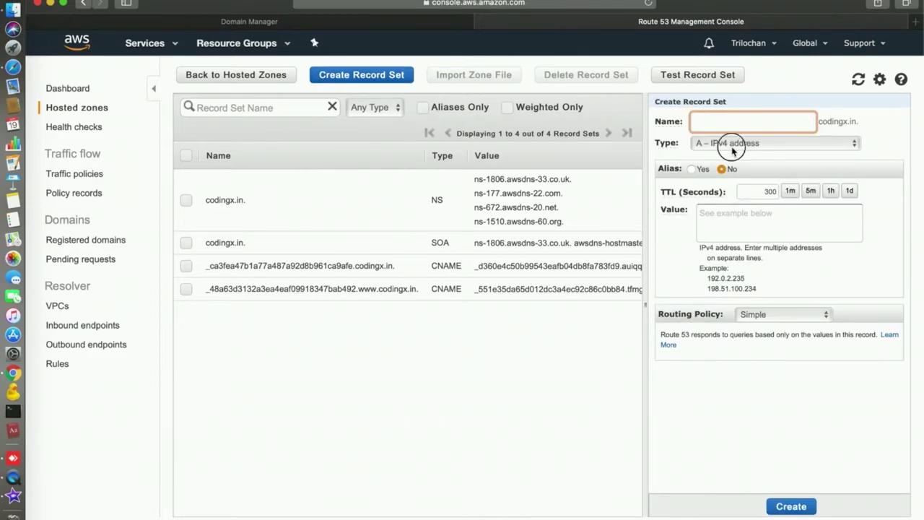
click(729, 143)
click(728, 147)
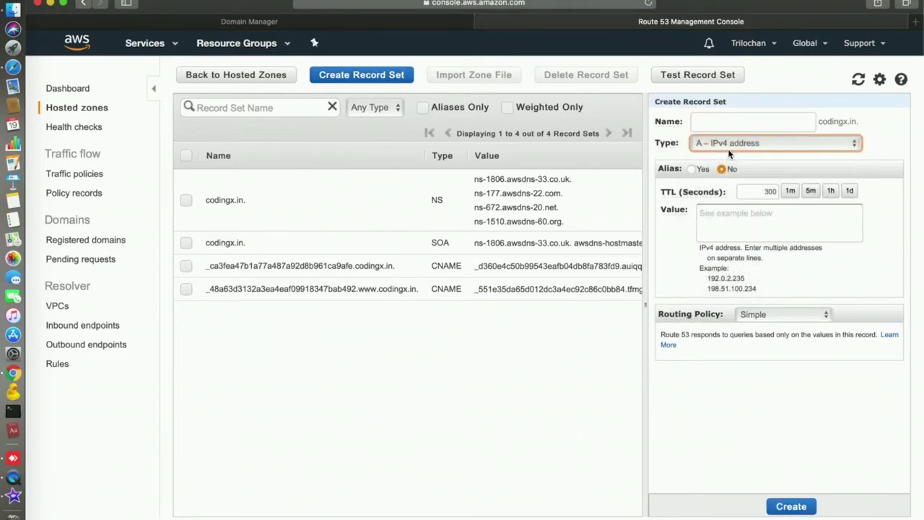
click(692, 170)
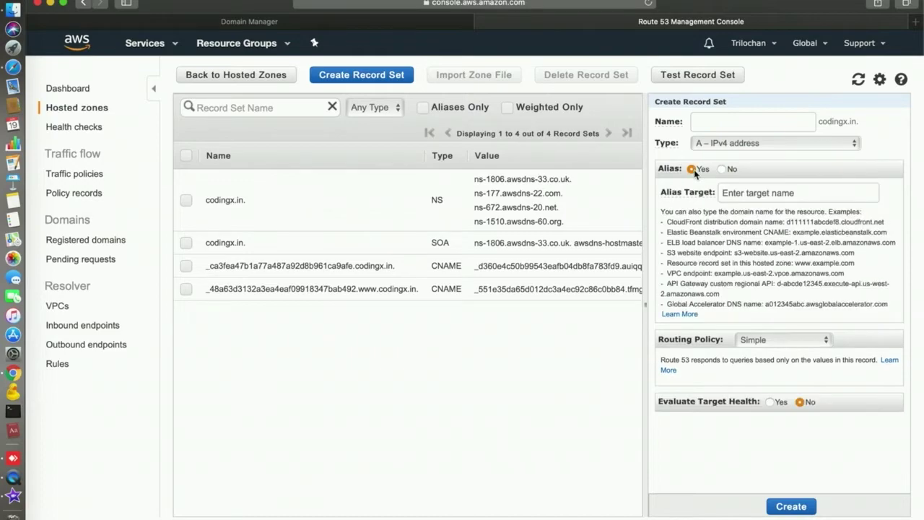
click(743, 190)
key(super+v)
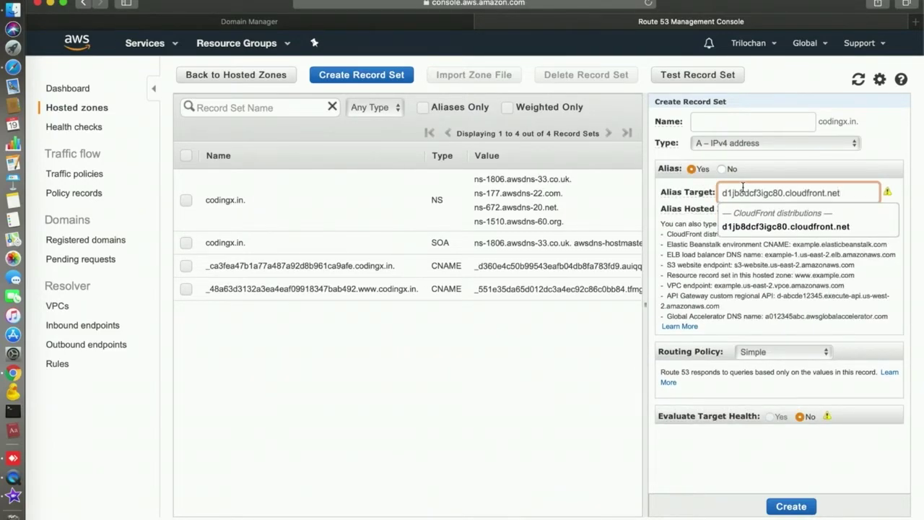
click(797, 228)
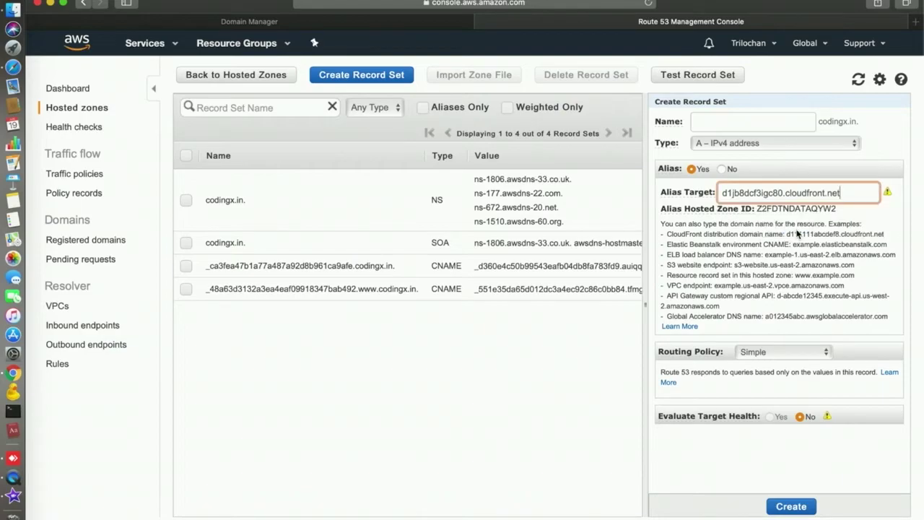
click(794, 508)
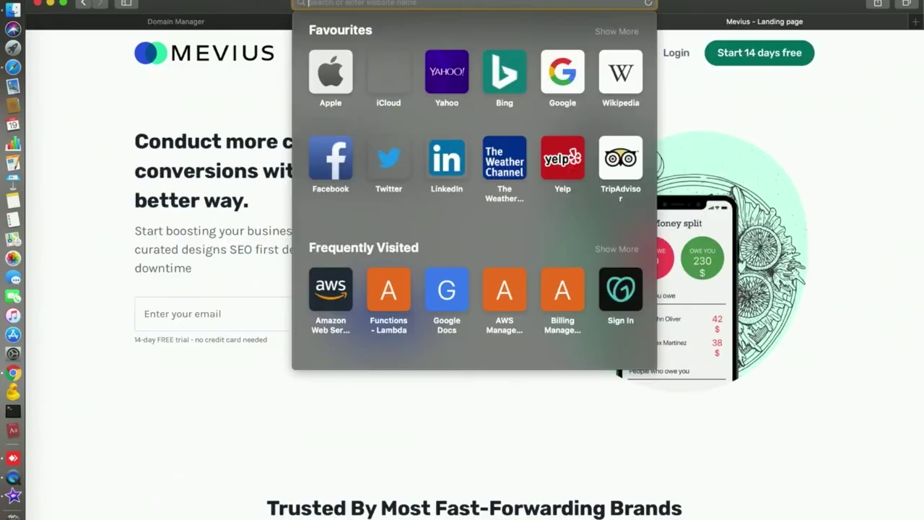
Step: Load codingx.in/ in the browser and check the landing page served through the custom domain
text(codingx.in/)
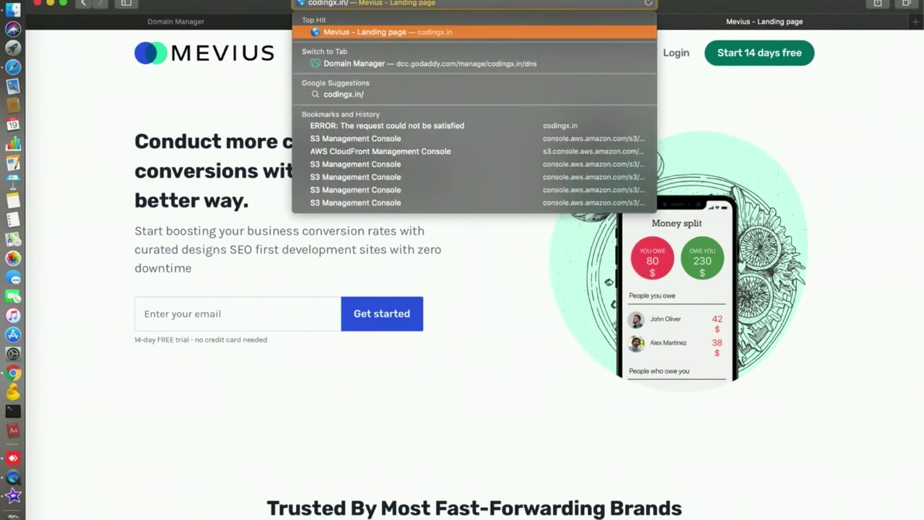
key(Return)
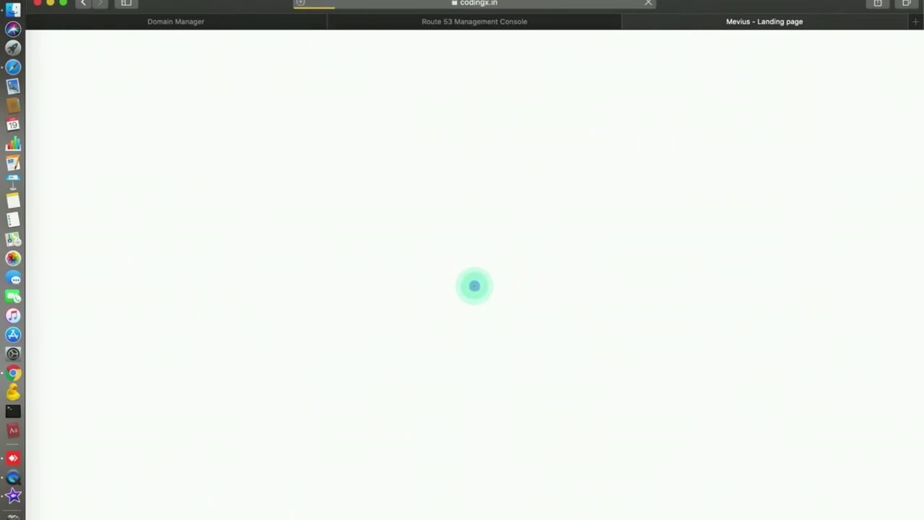
scroll(560, 196, down, 1)
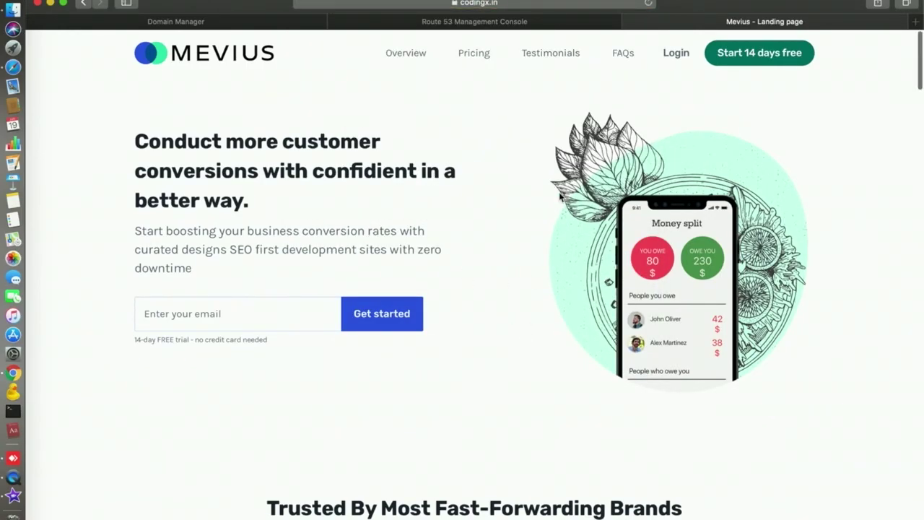
scroll(559, 197, up, 1)
scroll(559, 197, down, 1)
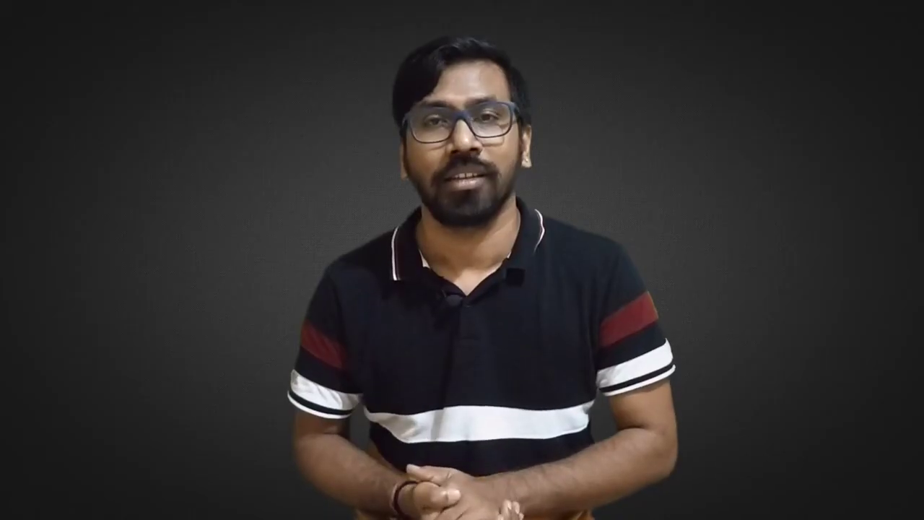